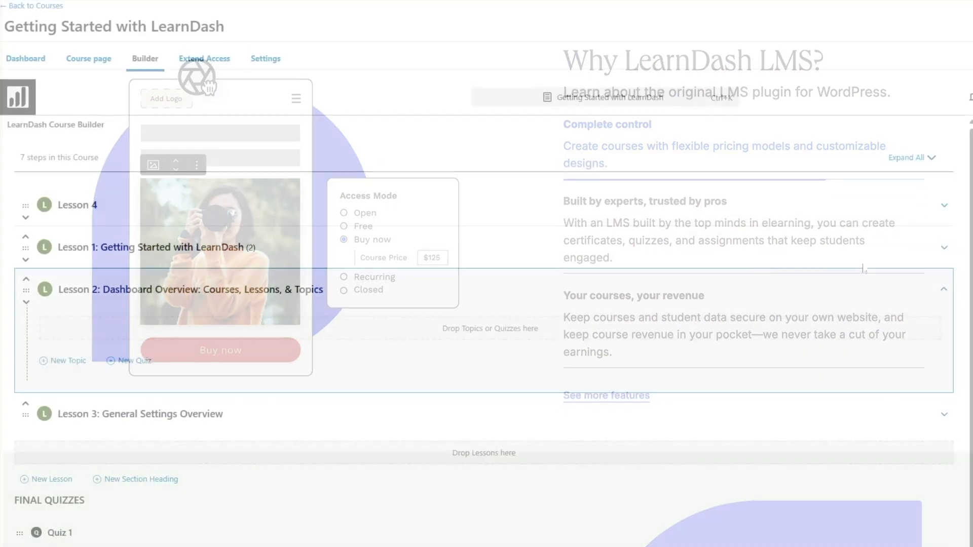
Expand Lesson 1 and create a new topic named 'Topic 3' beneath it
left_click(944, 248)
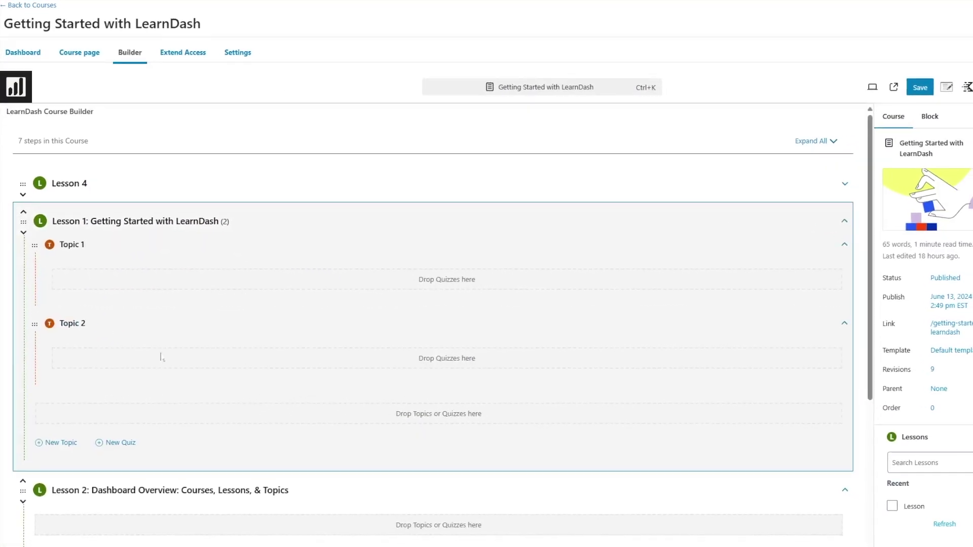
left_click(60, 442)
type("Topic 3")
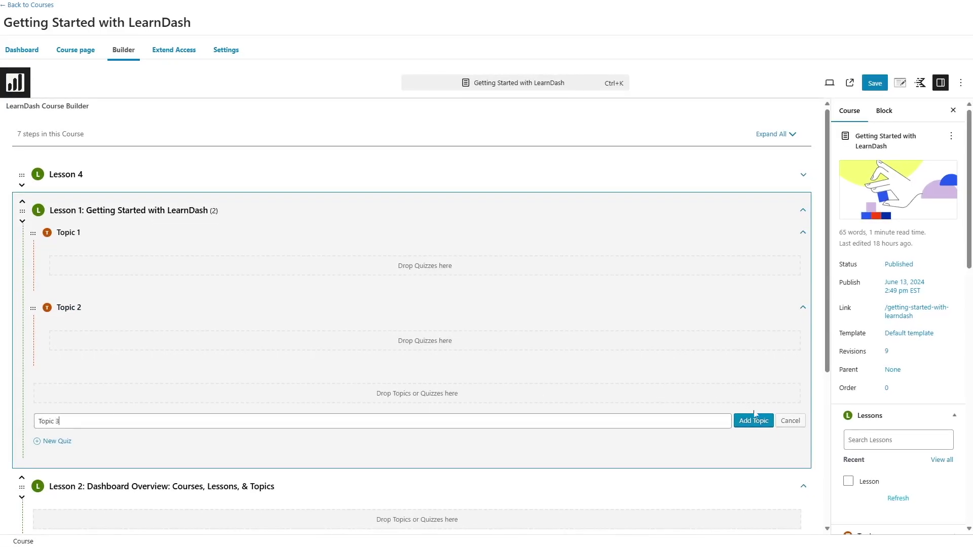
left_click(754, 421)
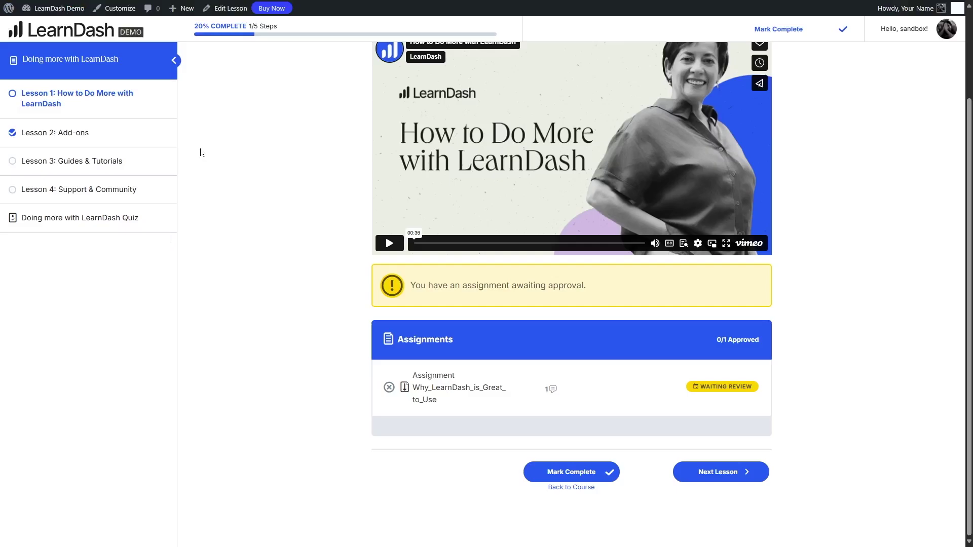
scroll(282, 111, "up", 1)
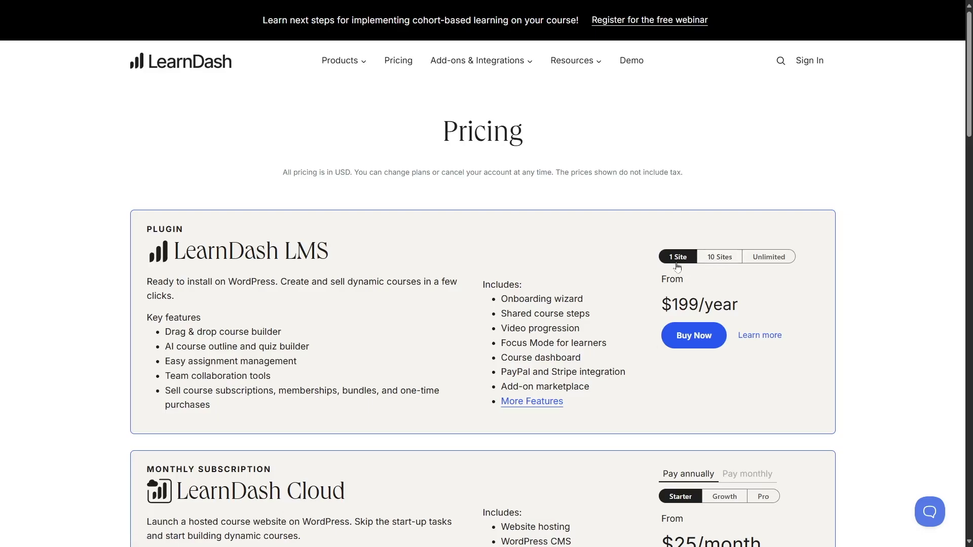
Compare the LearnDash LMS card's prices across the 1 Site, 10 Sites and Unlimited options
left_click(719, 261)
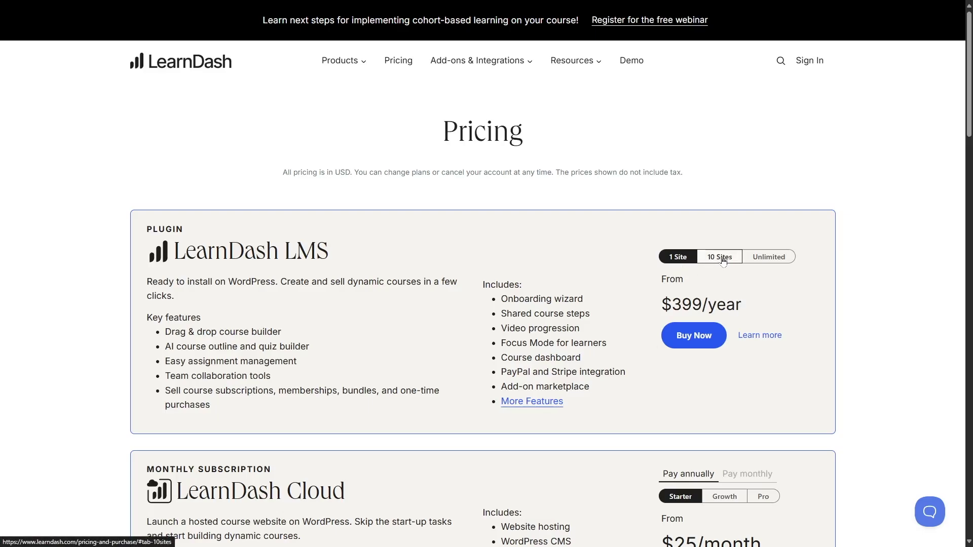
left_click(769, 257)
left_click(691, 258)
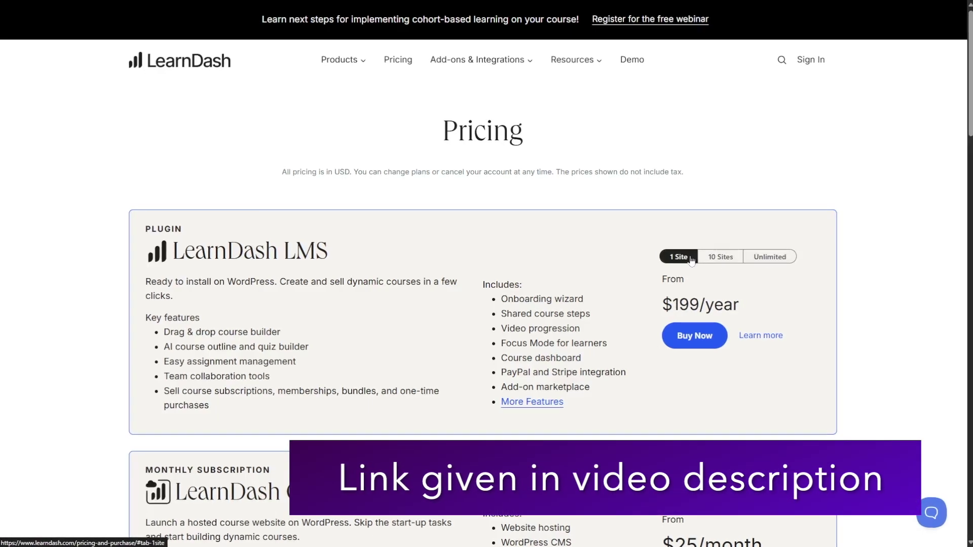
left_click(735, 257)
left_click(811, 255)
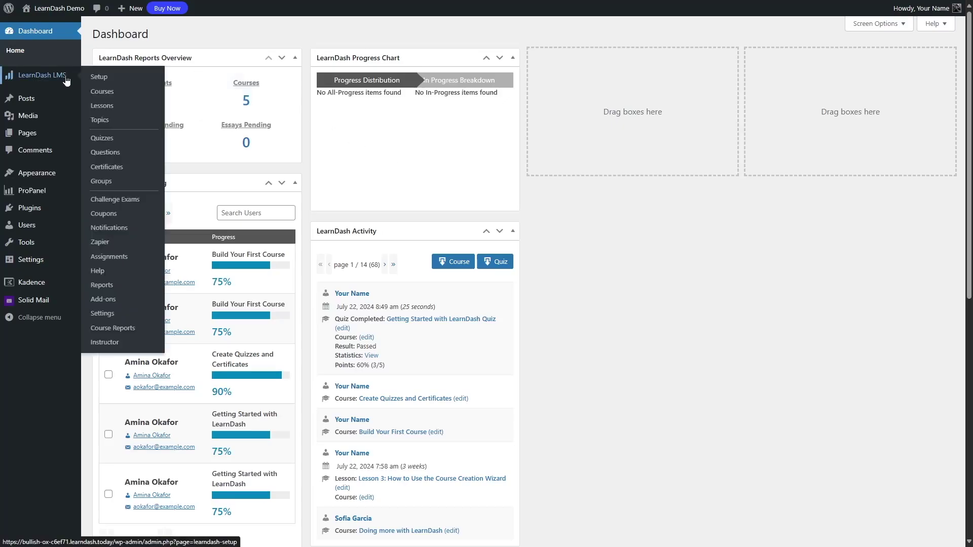
Open the LearnDash Courses list and pick Getting Started with LearnDash for editing
left_click(66, 80)
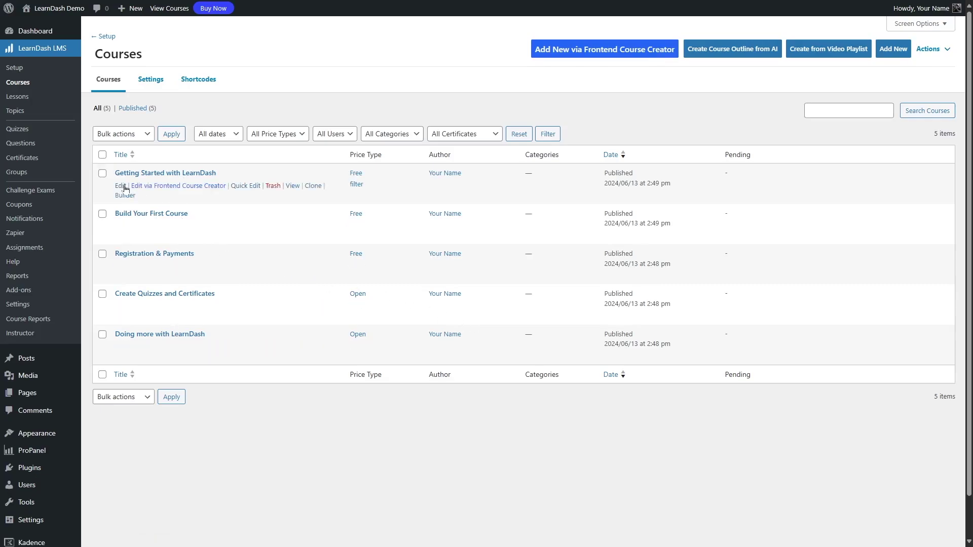
left_click(121, 186)
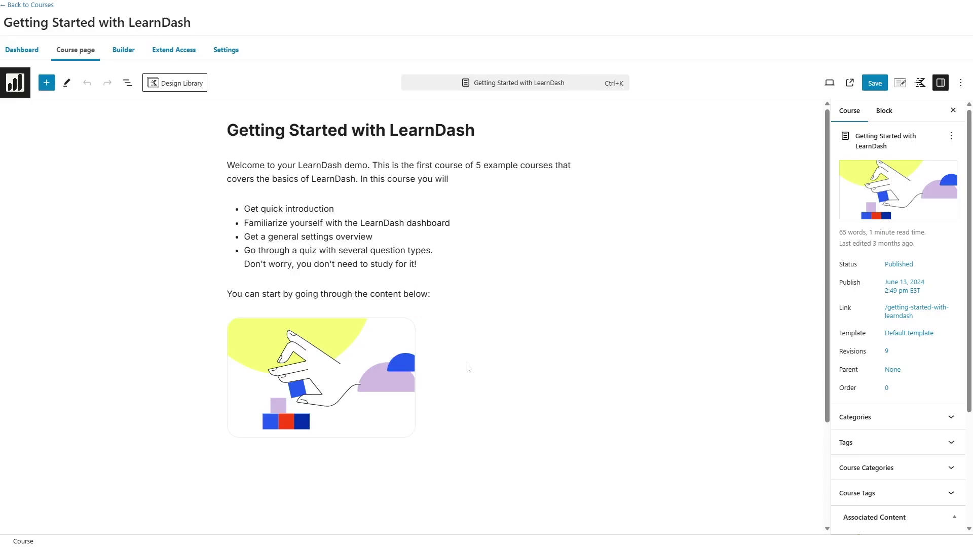
Switch to the Builder view showing the course's lessons and final quiz
left_click(115, 54)
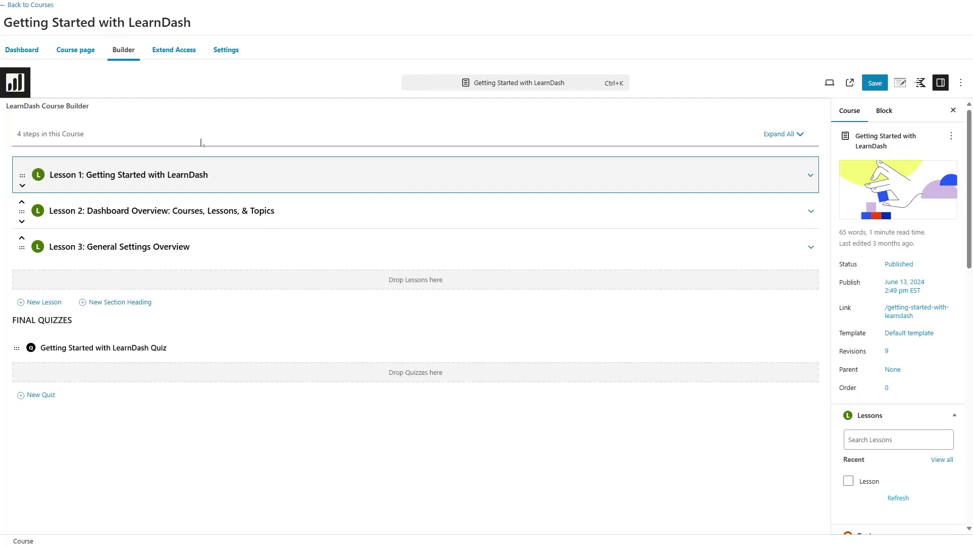
Add a new lesson titled 'Lesson 4' after Lesson 3 in the course outline
left_click(36, 306)
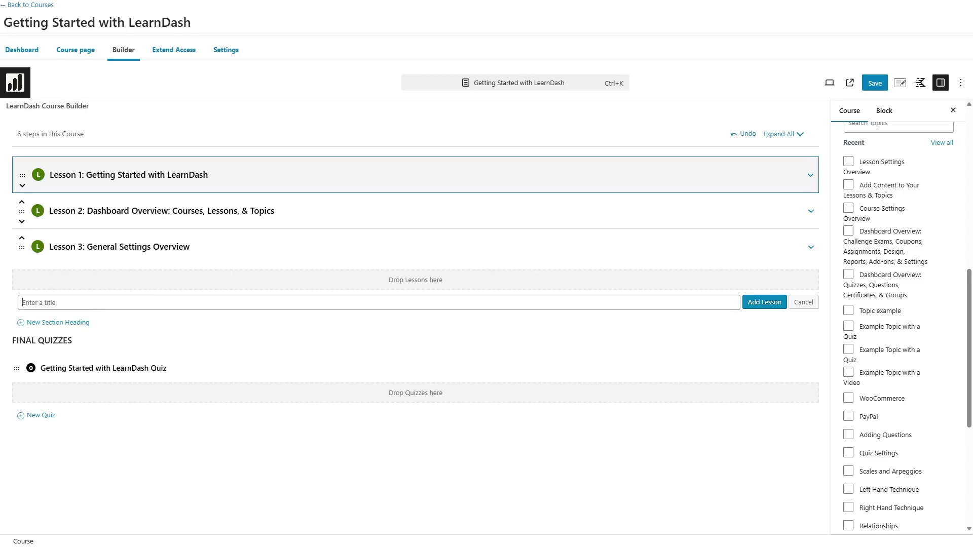
type("Lesson 4")
left_click(758, 305)
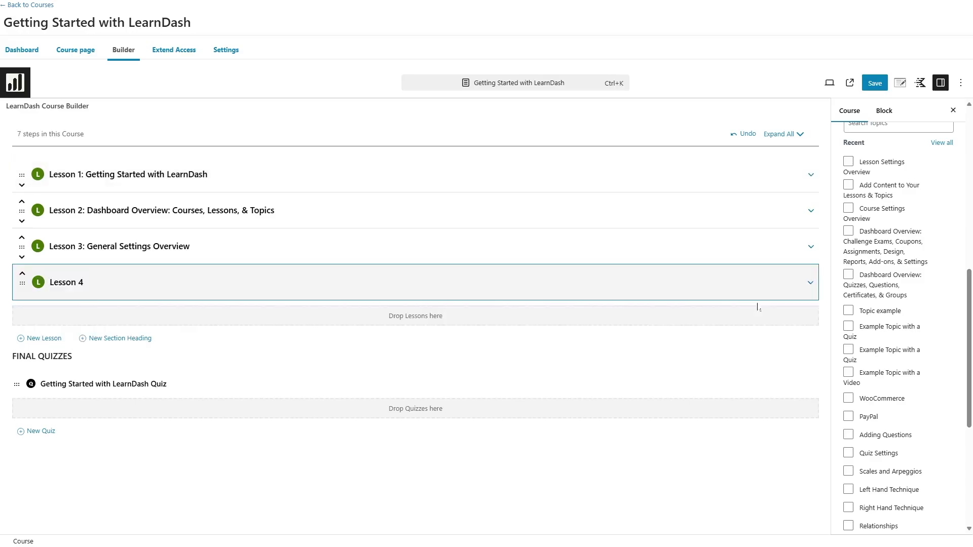
mouse_move(783, 283)
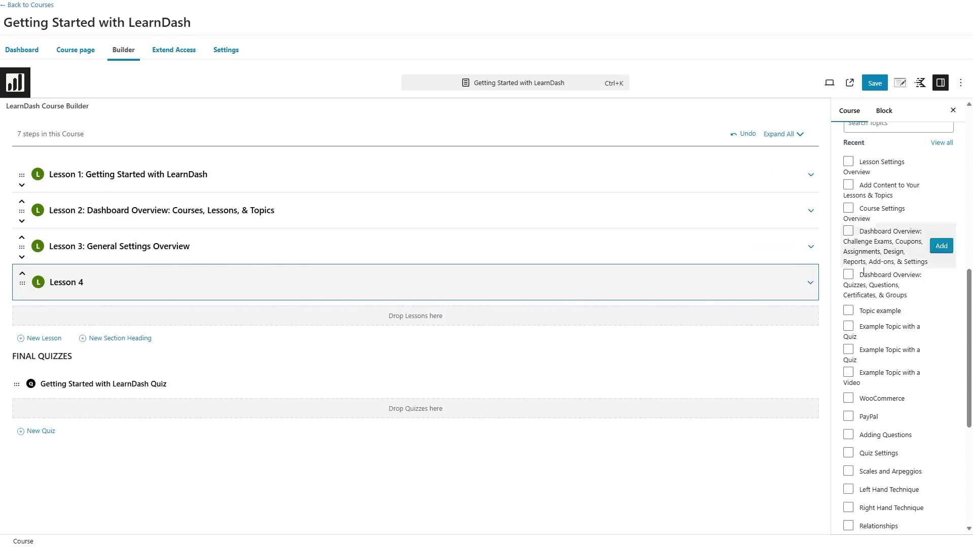
Remove Lesson 4 from the outline, then open Lesson 1 for editing without renaming it
left_click(782, 282)
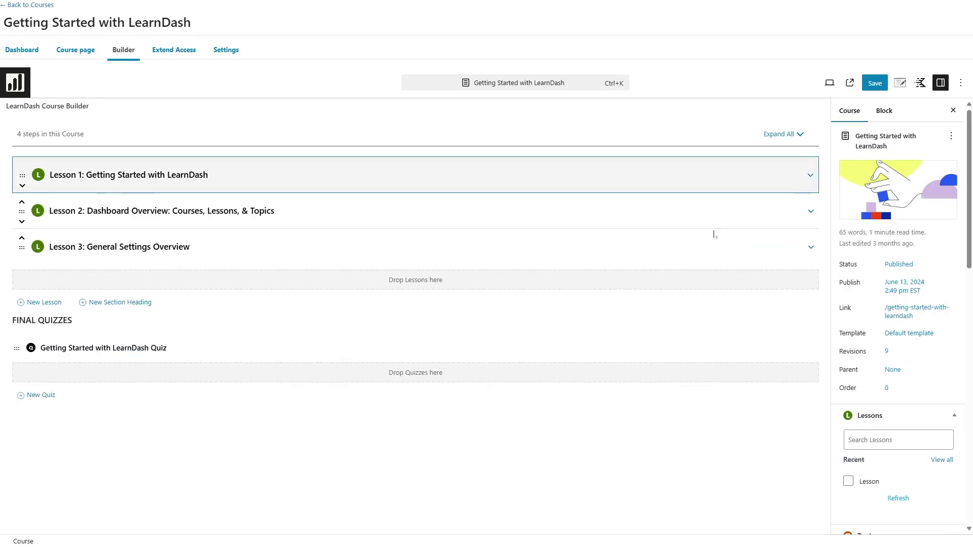
left_click(216, 176)
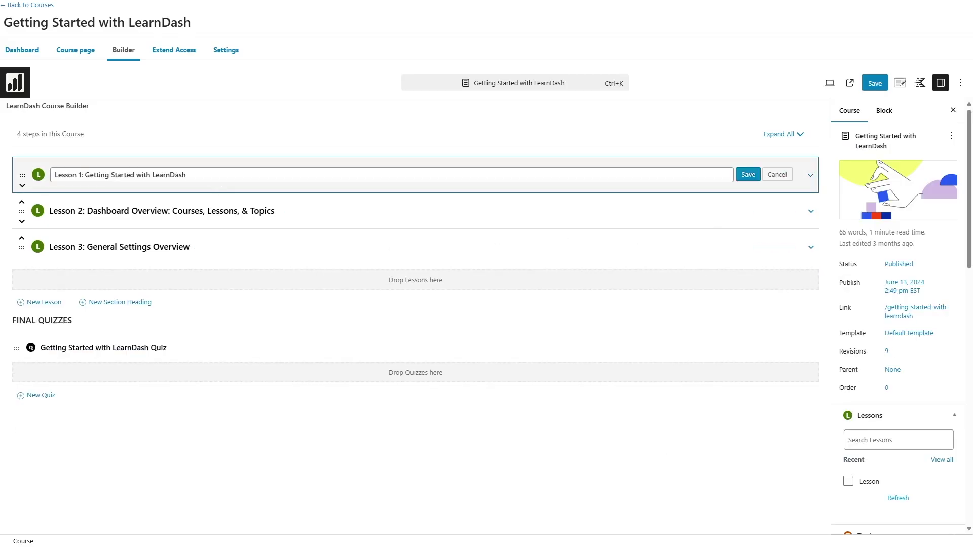
left_click(755, 177)
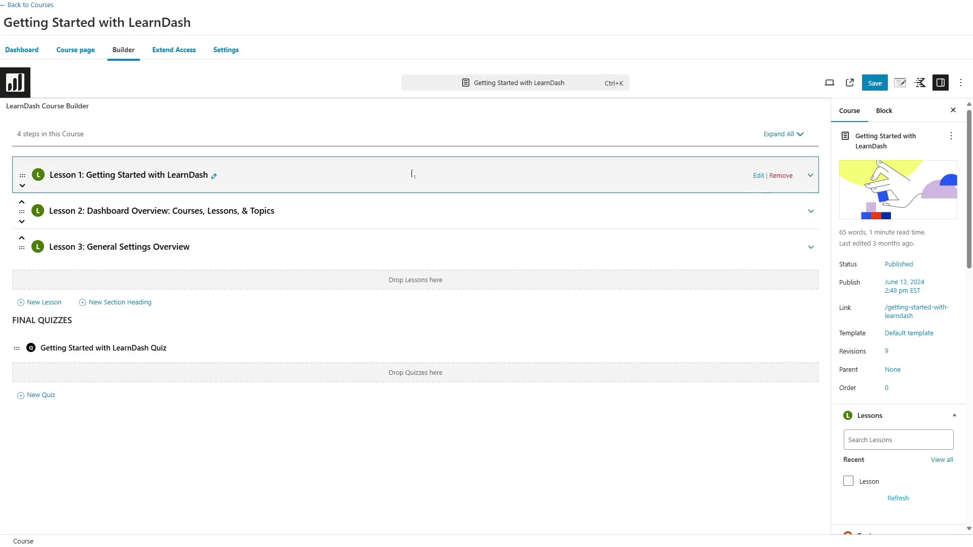
left_click(757, 177)
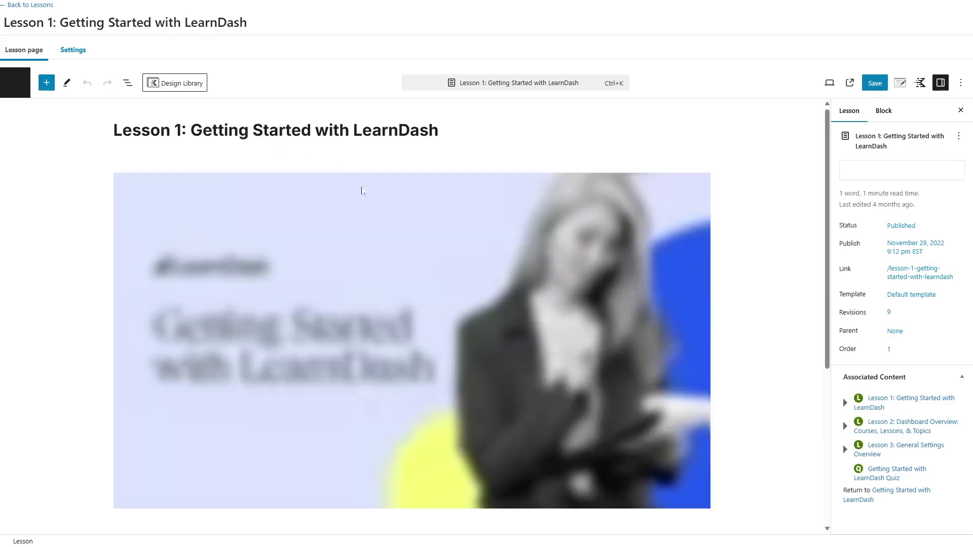
Add an empty block below Lesson 1's Vimeo video, search blocks for 'vid', then view the lesson's settings
left_click(427, 230)
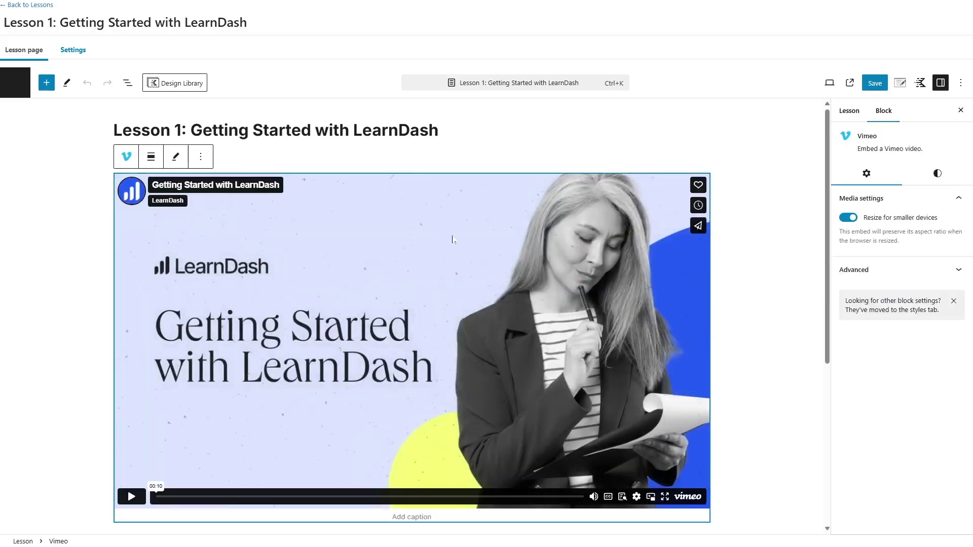
scroll(475, 247, "down", 2)
scroll(476, 248, "up", 2)
scroll(274, 249, "down", 4)
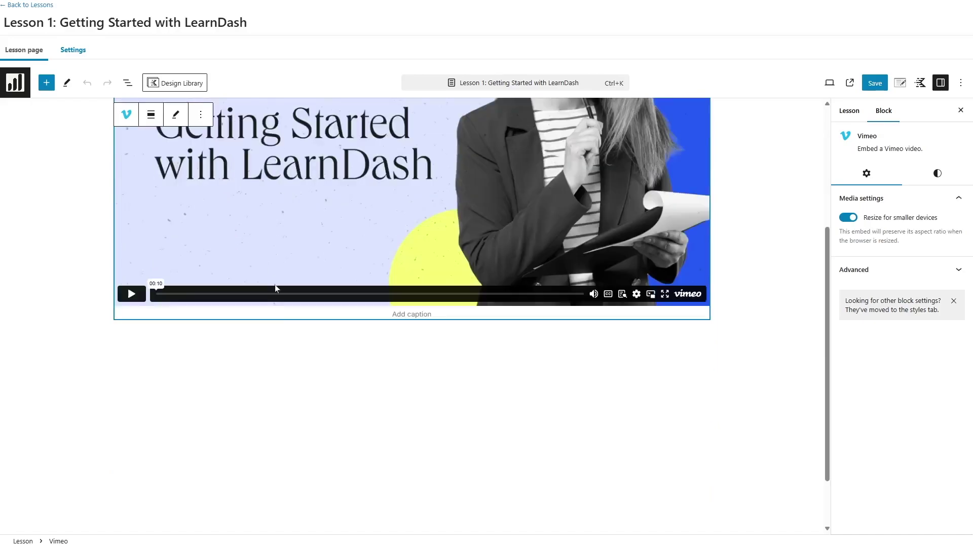
left_click(276, 327)
left_click(704, 326)
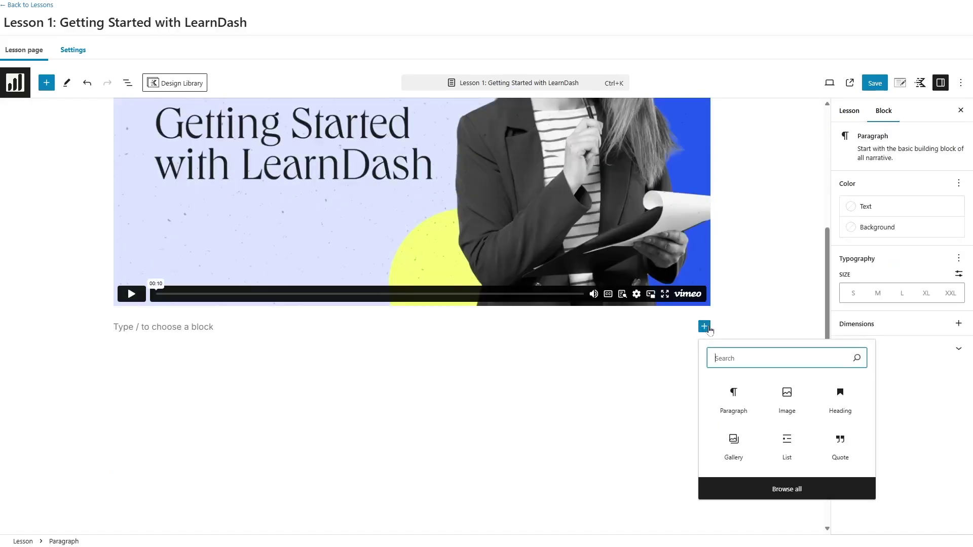
type("vid")
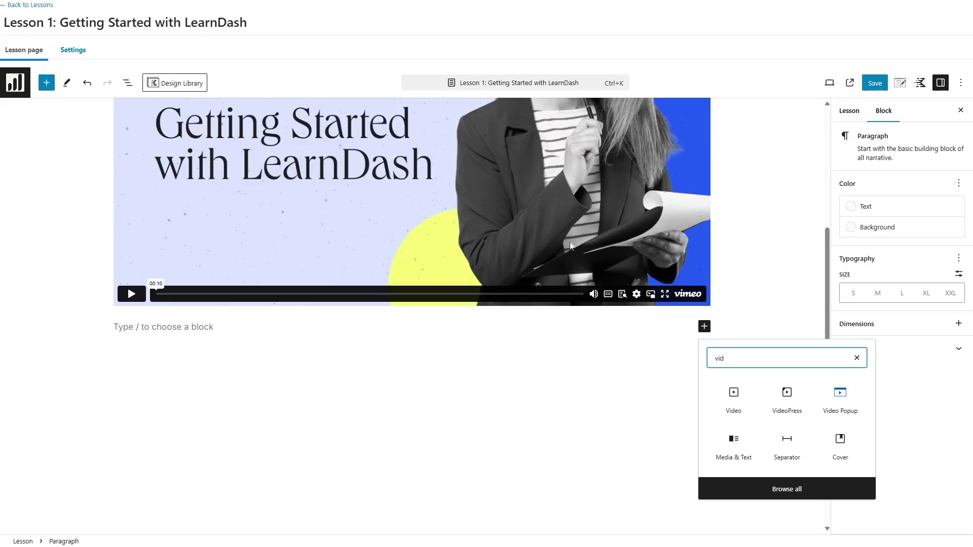
left_click(367, 361)
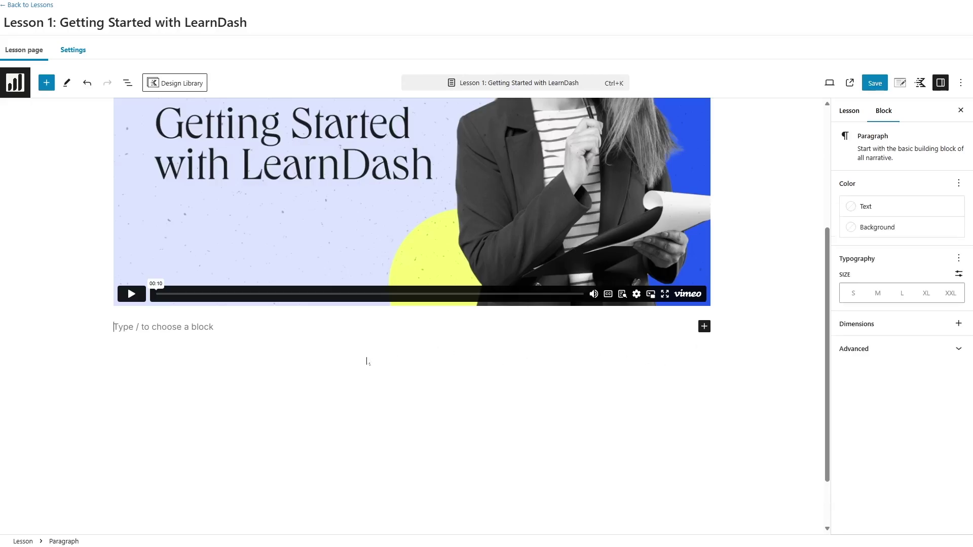
scroll(363, 355, "up", 4)
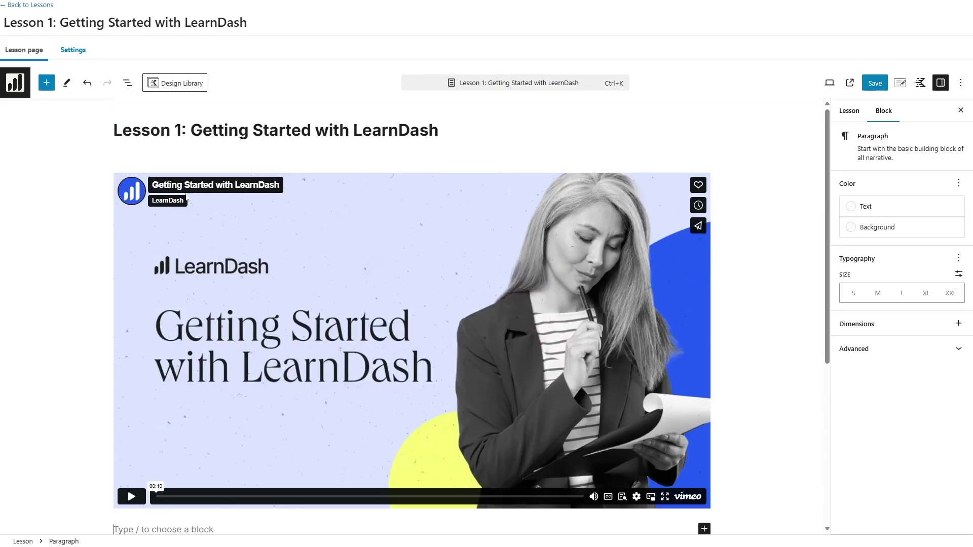
left_click(74, 51)
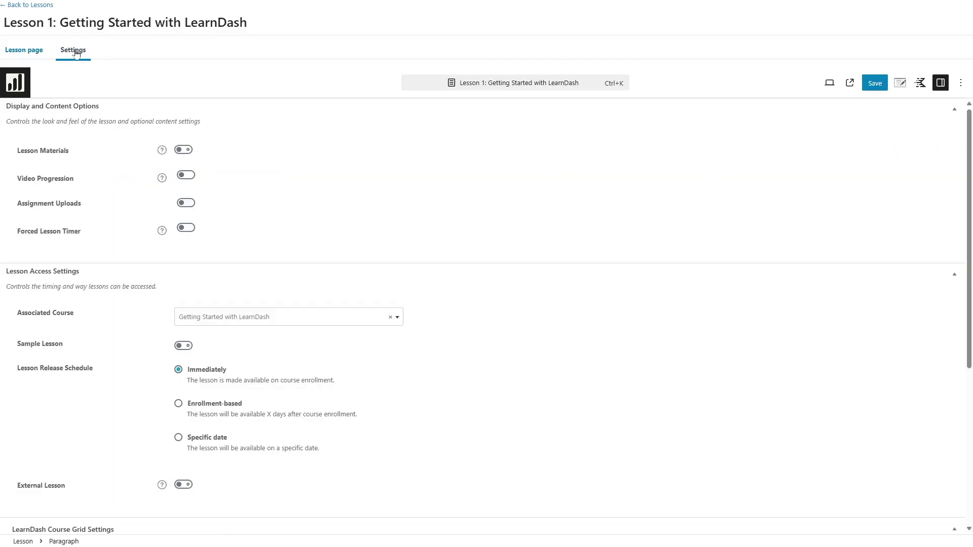
Enable Video Progression for Lesson 1 and expand Lesson 1 in the course outline
left_click(185, 176)
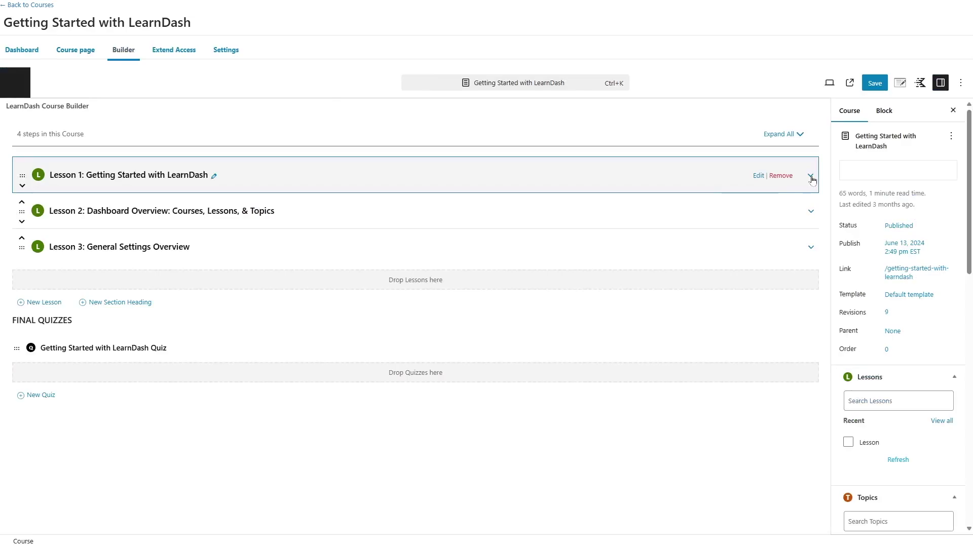
left_click(811, 177)
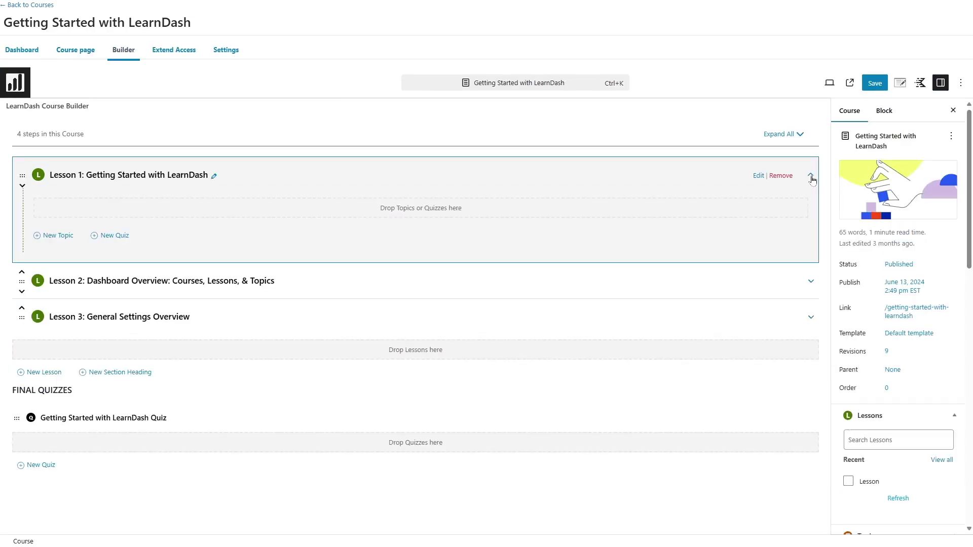
Add a topic named 'Topic 1' under Lesson 1
left_click(811, 176)
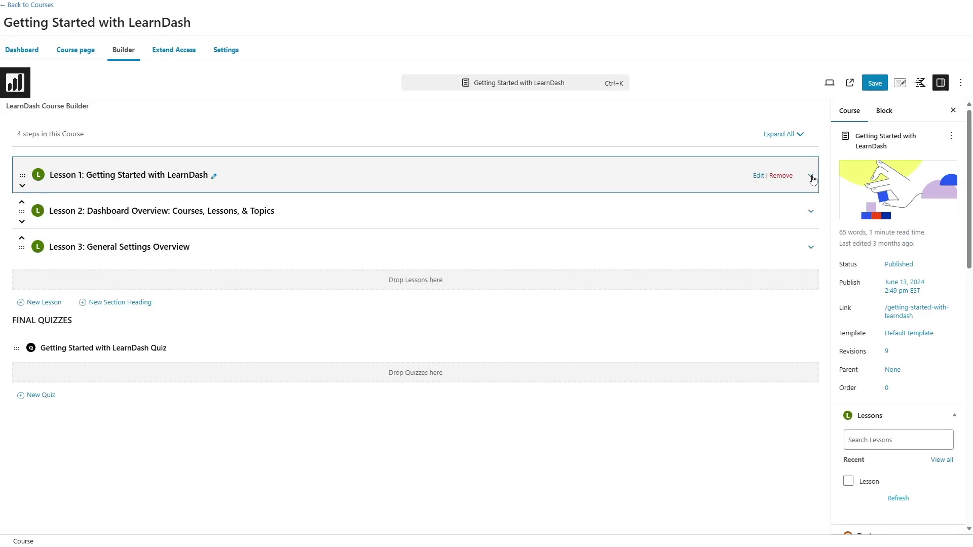
left_click(811, 176)
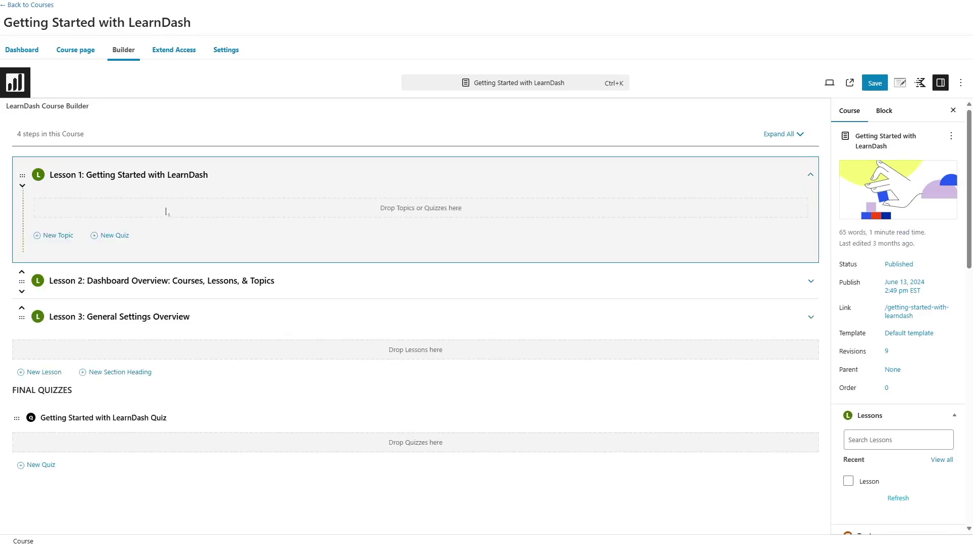
left_click(55, 235)
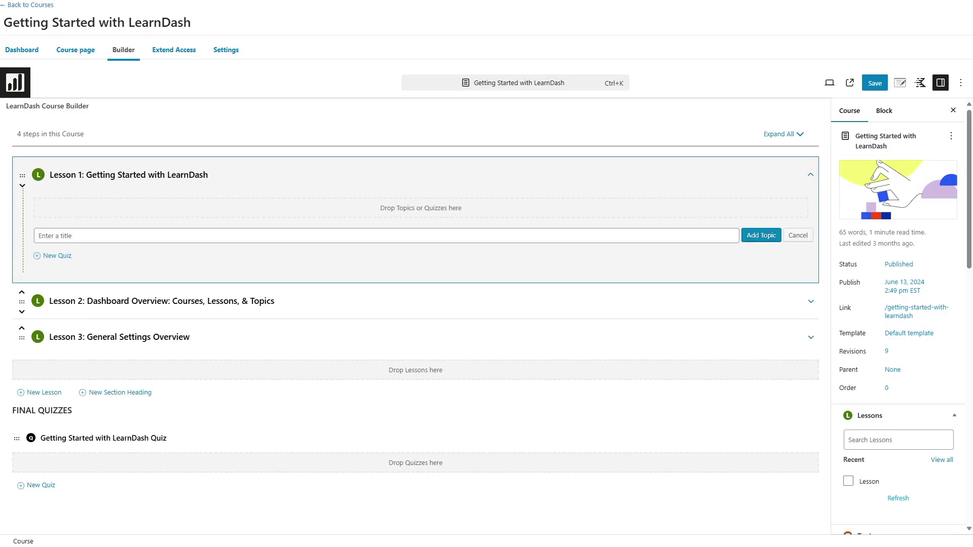
type("Topic 1")
key("Return")
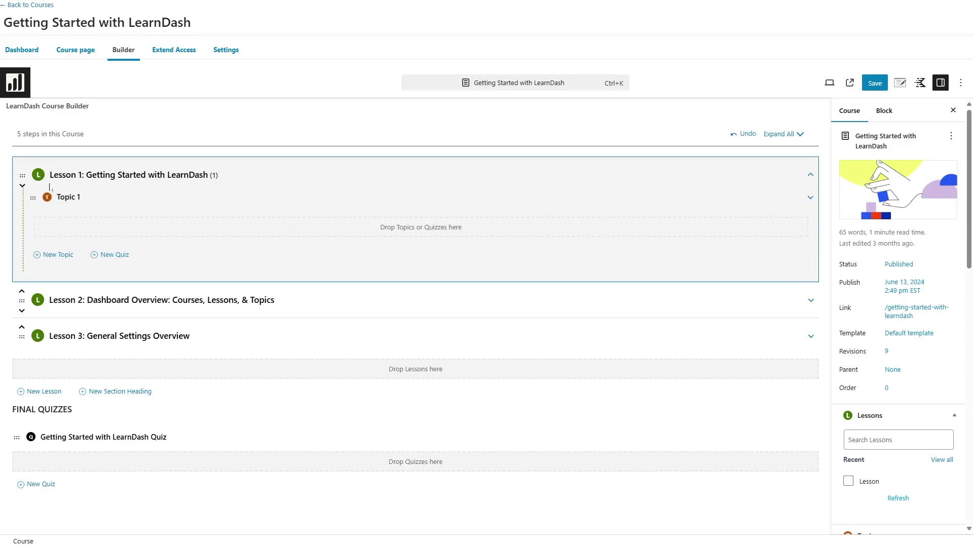
mouse_move(83, 201)
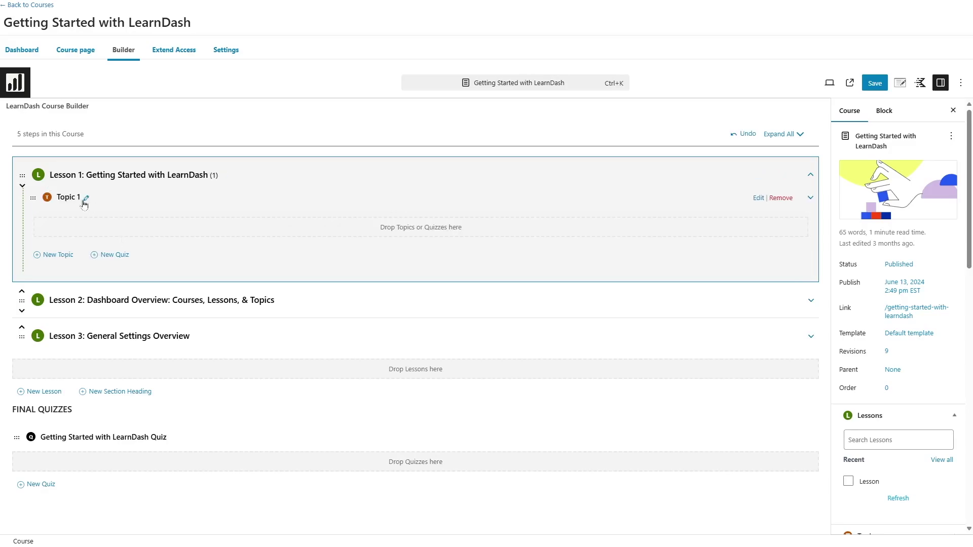
Add 'Topic 2' under Lesson 1 and save the course outline
left_click(57, 256)
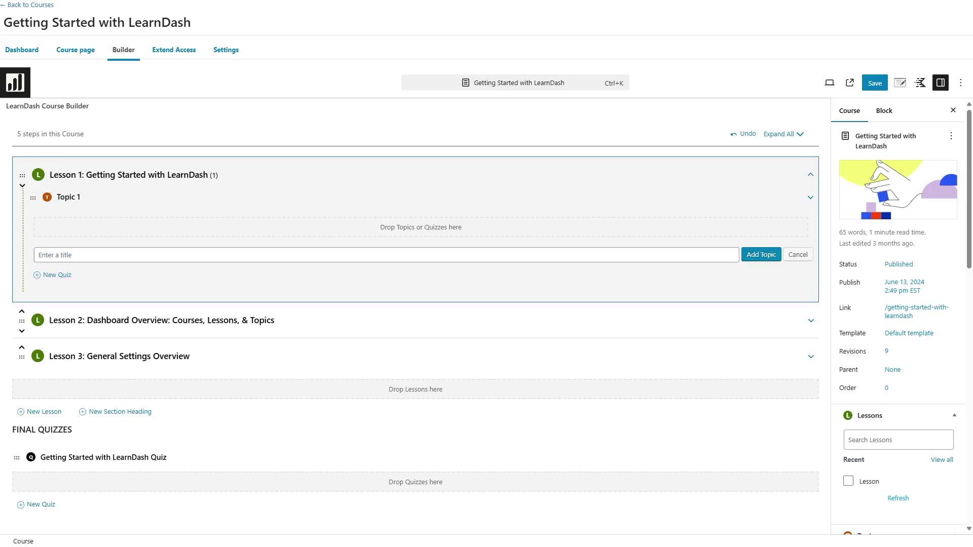
key("Return")
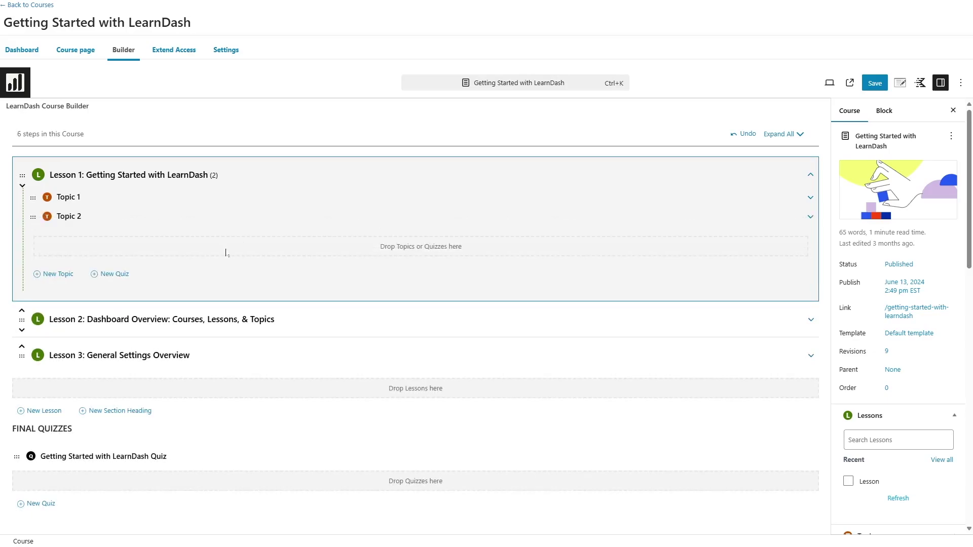
mouse_move(224, 176)
mouse_move(719, 200)
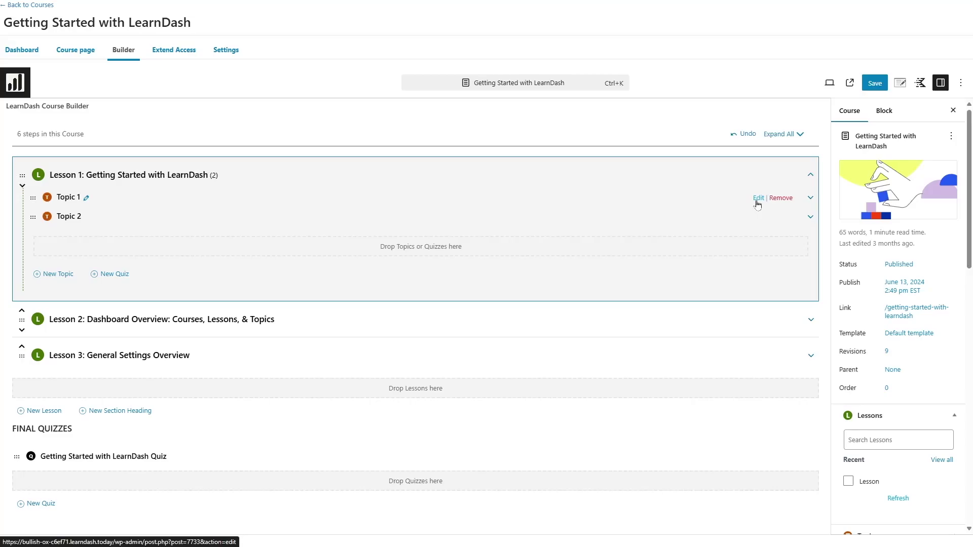
left_click(867, 87)
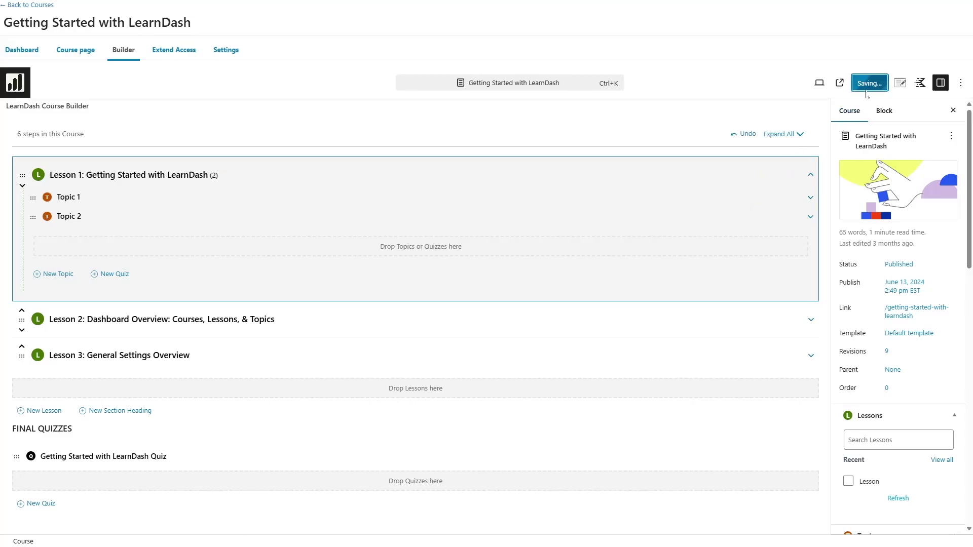
mouse_move(759, 202)
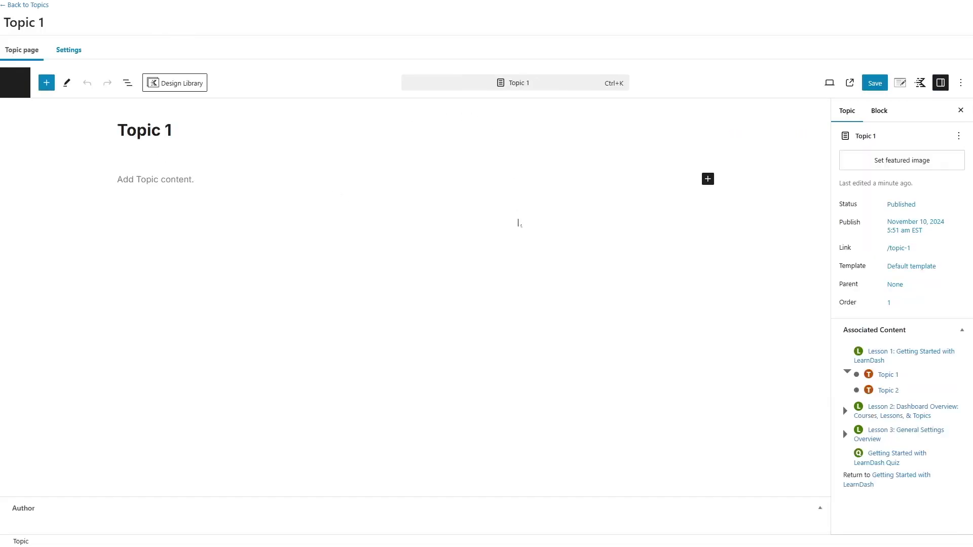
Check Topic 1's content area, then turn on Video Progression in its settings
left_click(193, 186)
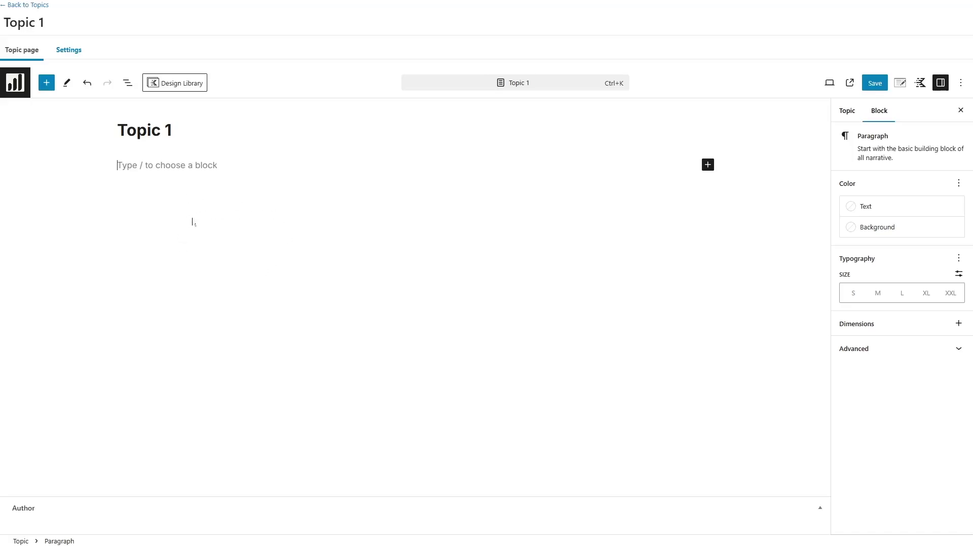
left_click(62, 56)
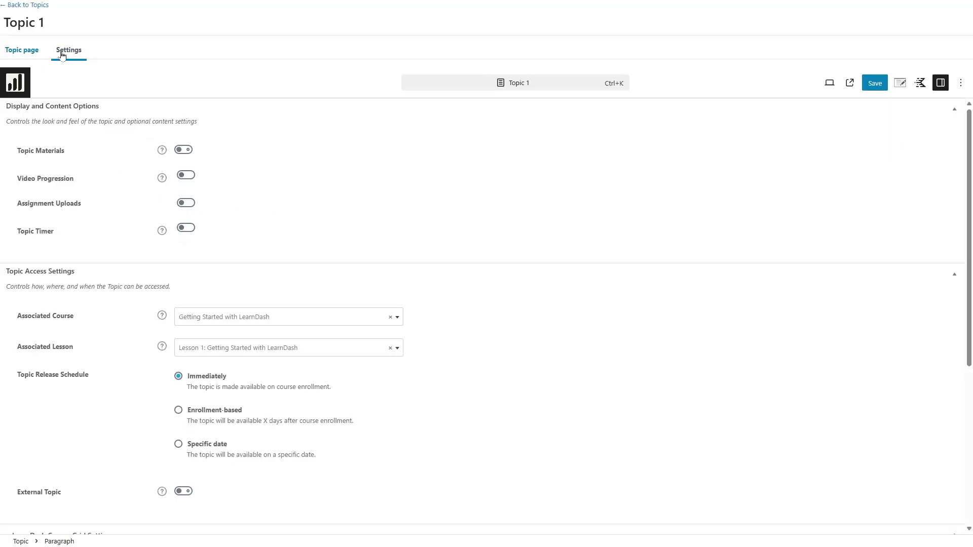
left_click(185, 174)
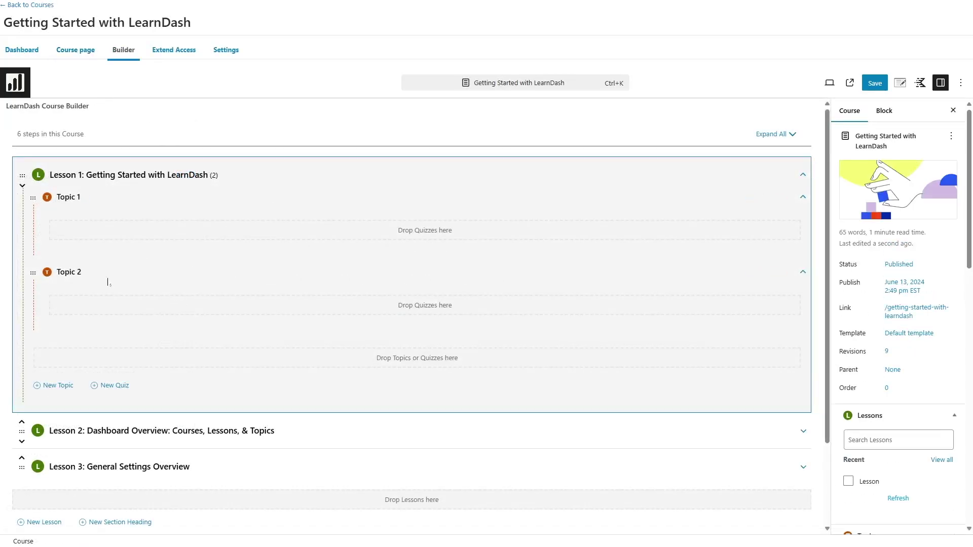
left_click_drag(33, 197, 113, 233)
left_click(803, 175)
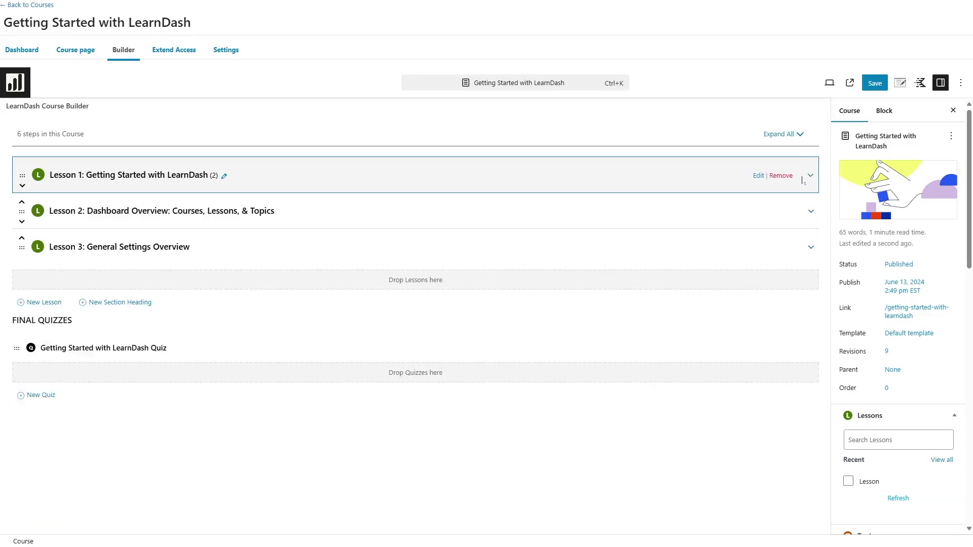
mouse_move(22, 175)
left_mouse_down()
mouse_move(18, 264)
mouse_move(19, 158)
mouse_move(23, 194)
left_mouse_up()
left_click(809, 178)
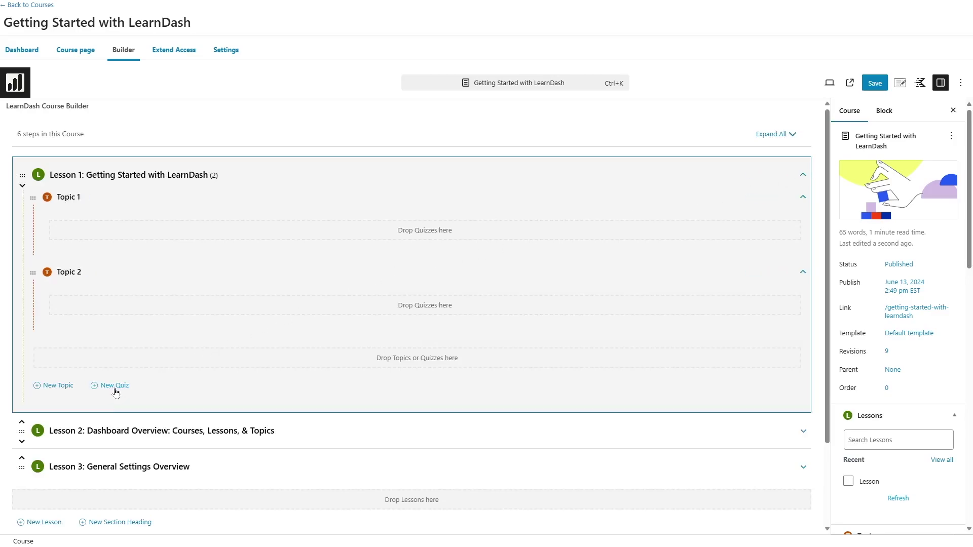
Add a new quiz titled 'Quiz 1' to Lesson 1, directly after Topic 2
left_click(114, 386)
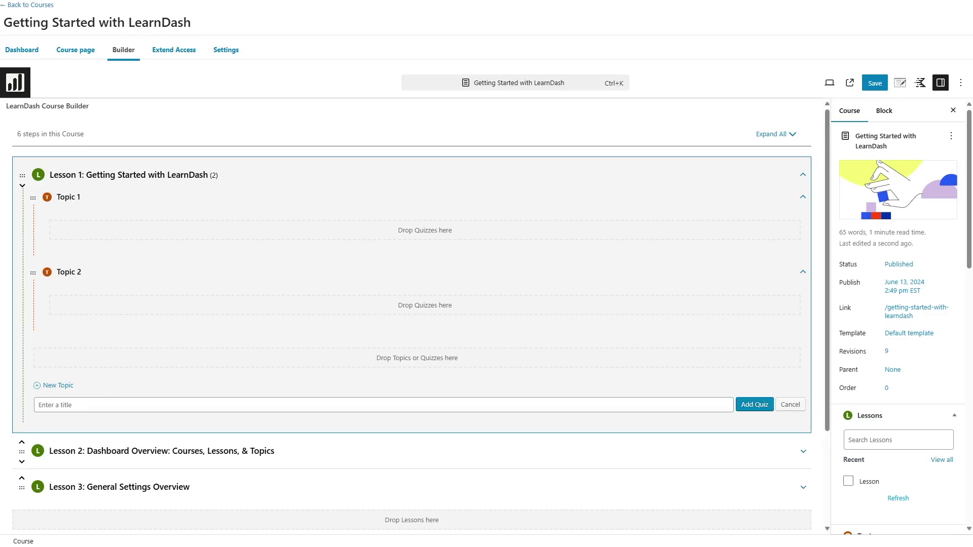
type("Quiz 1")
key("Return")
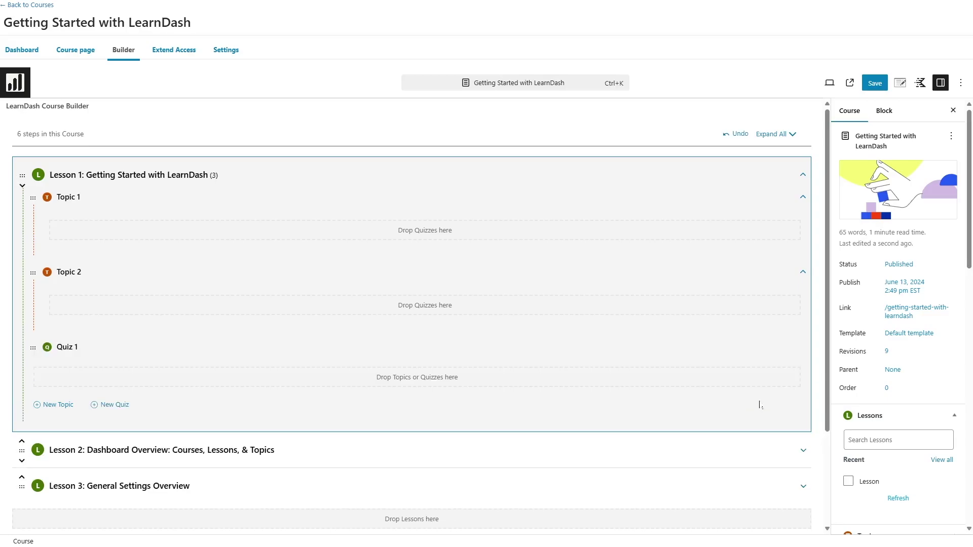
mouse_move(97, 365)
left_click_drag(969, 192, 972, 430)
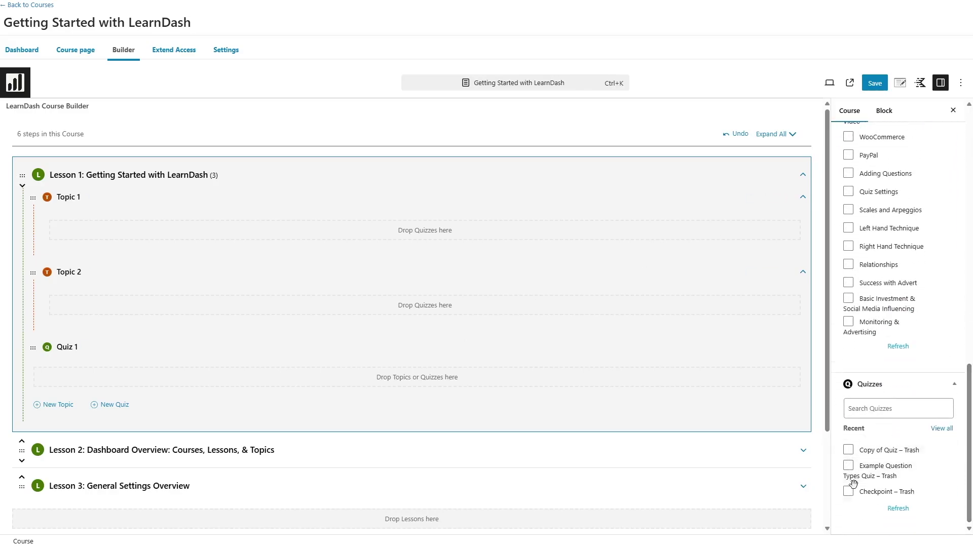
Attach the existing 'Copy of Quiz' to Lesson 1, then remove it again
mouse_move(901, 453)
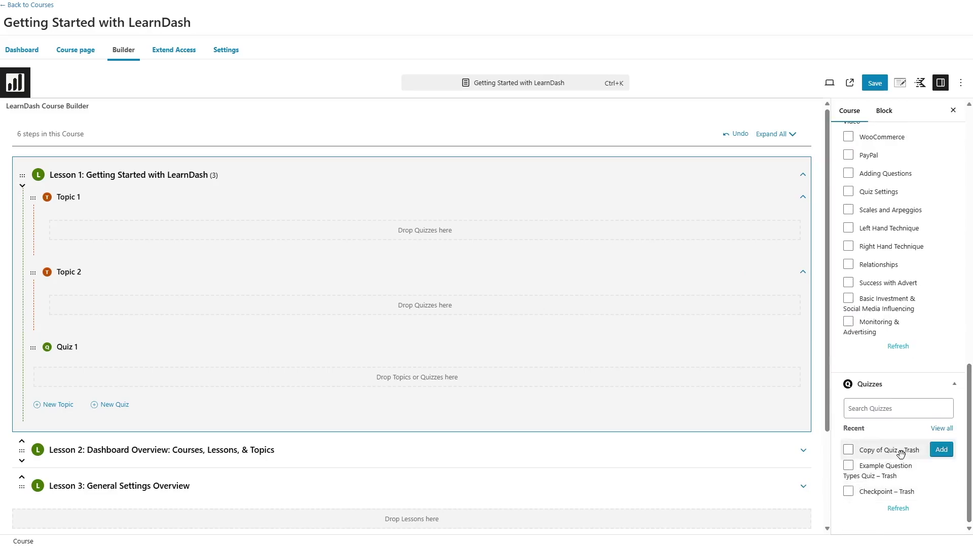
left_click(941, 451)
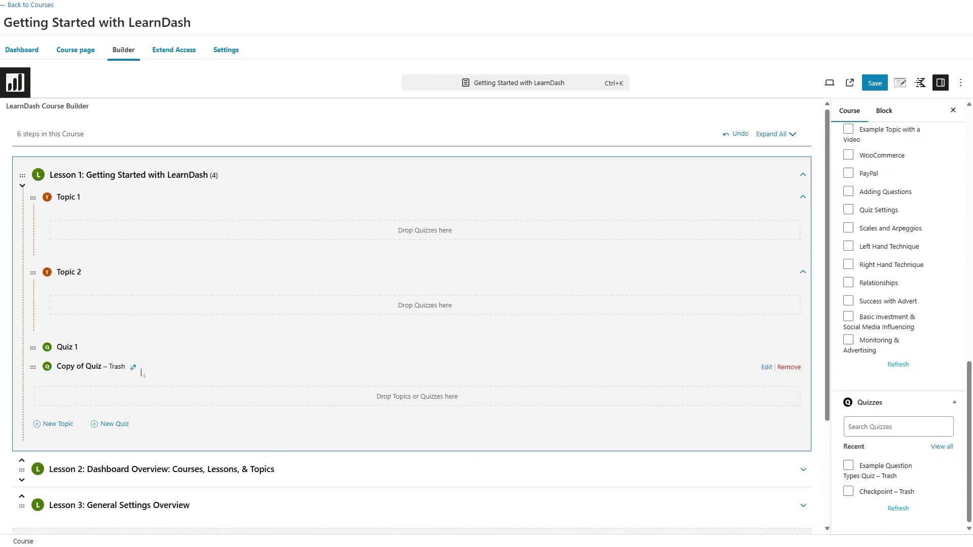
left_click(785, 368)
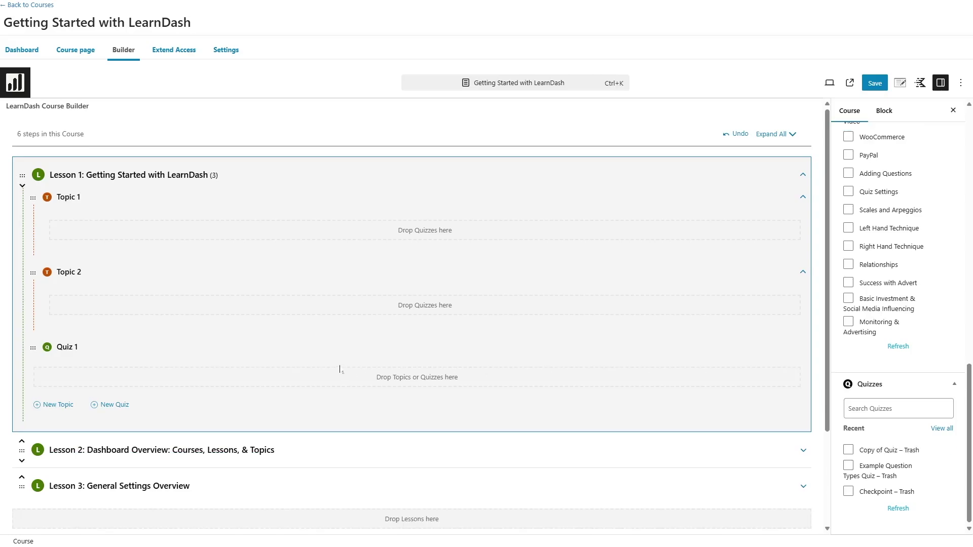
Add the existing Dashboard Overview topic to Lesson 1, remove it, then collapse Lesson 1
scroll(892, 289, "up", 8)
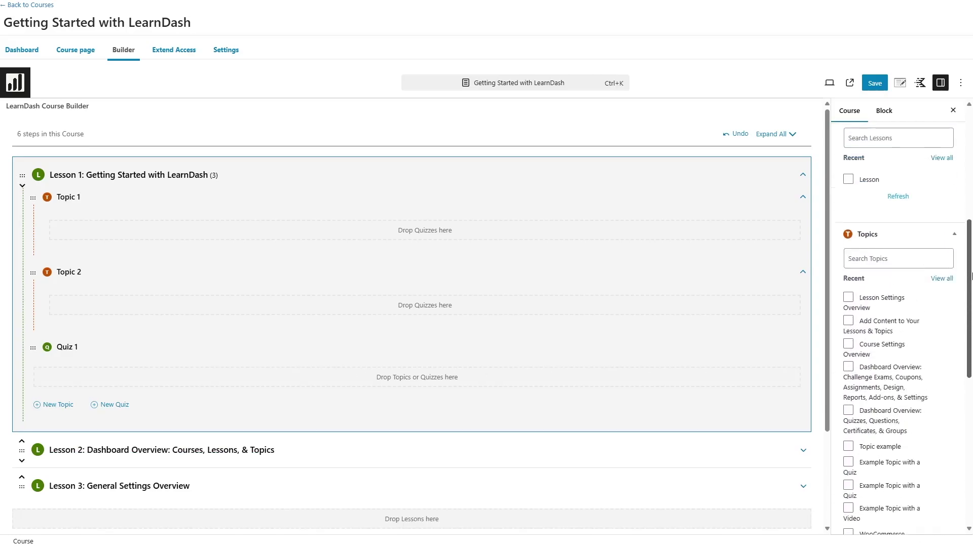
scroll(871, 245, "up", 3)
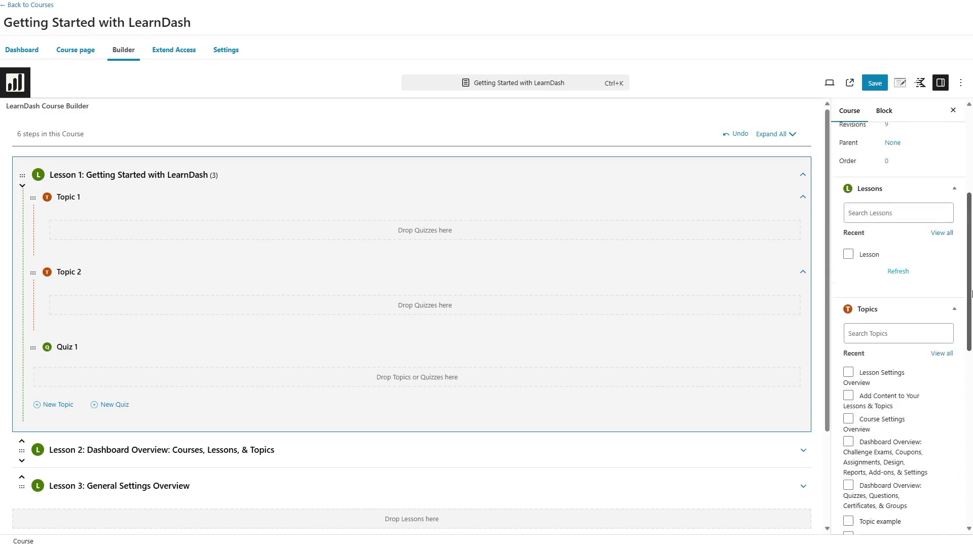
mouse_move(891, 255)
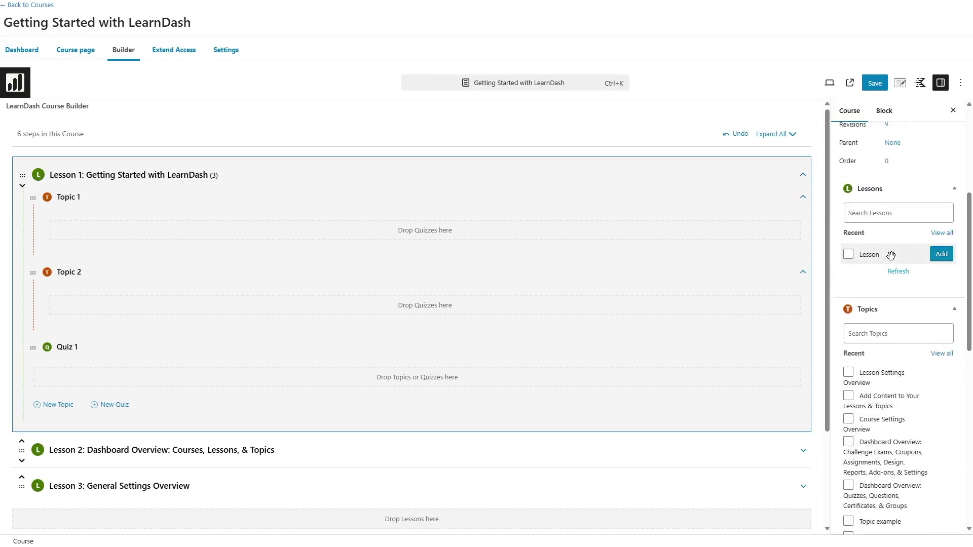
scroll(971, 319, "down", 5)
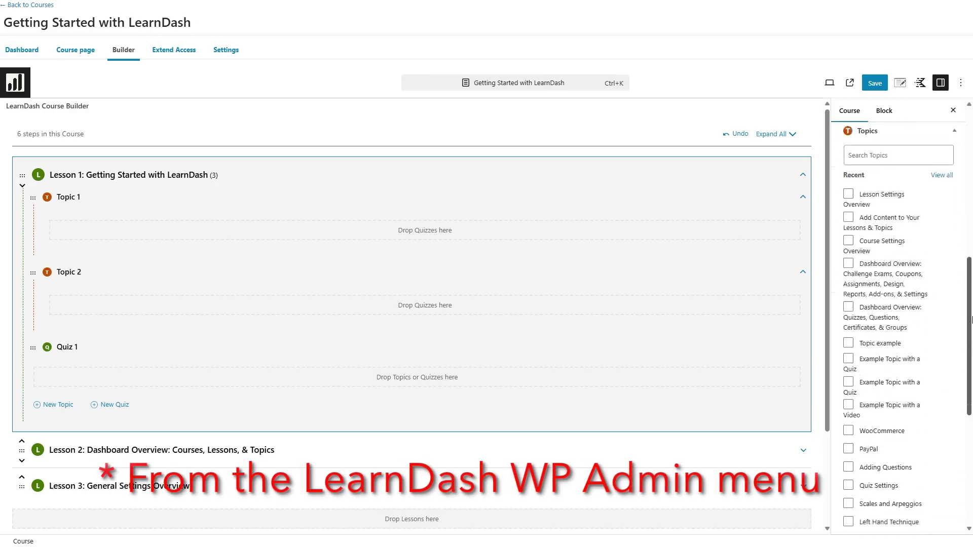
scroll(892, 304, "down", 1)
mouse_move(887, 323)
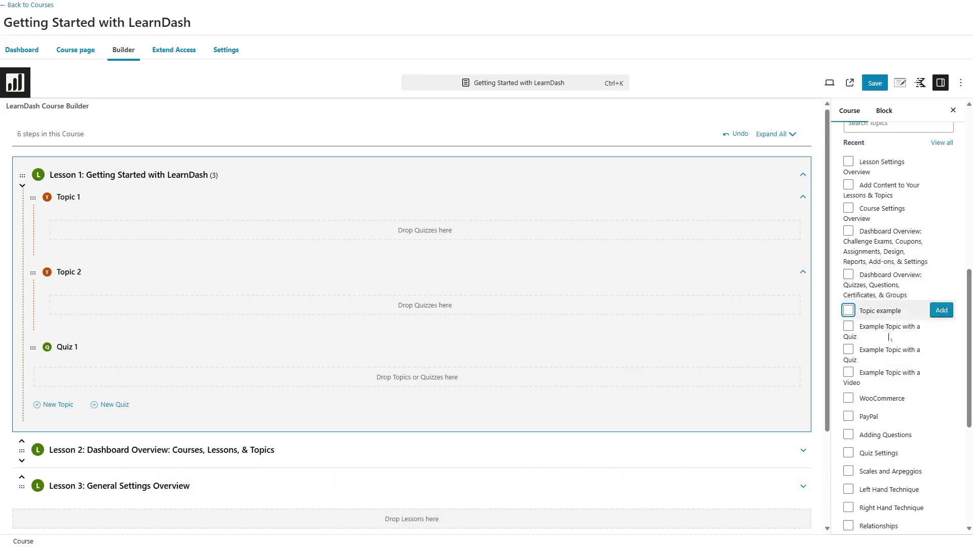
mouse_move(890, 287)
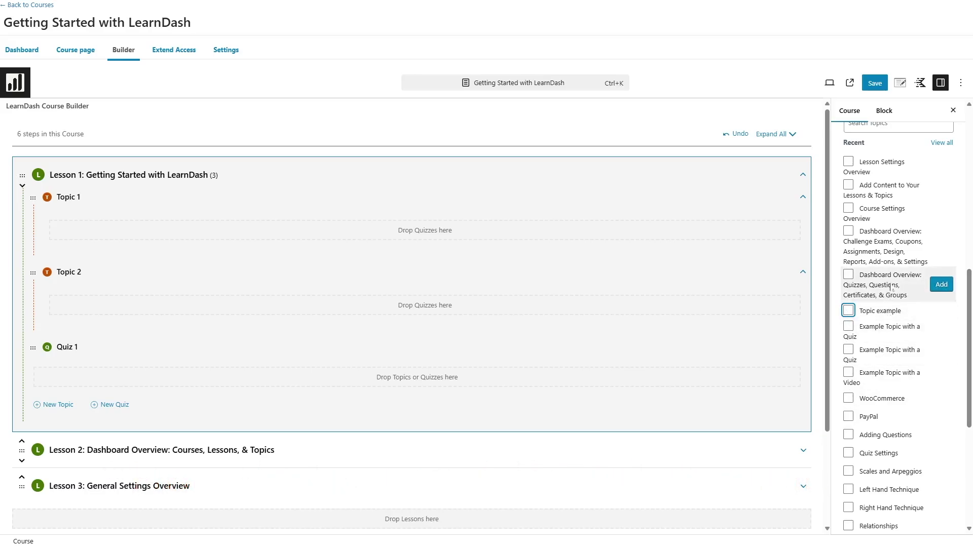
left_click(941, 285)
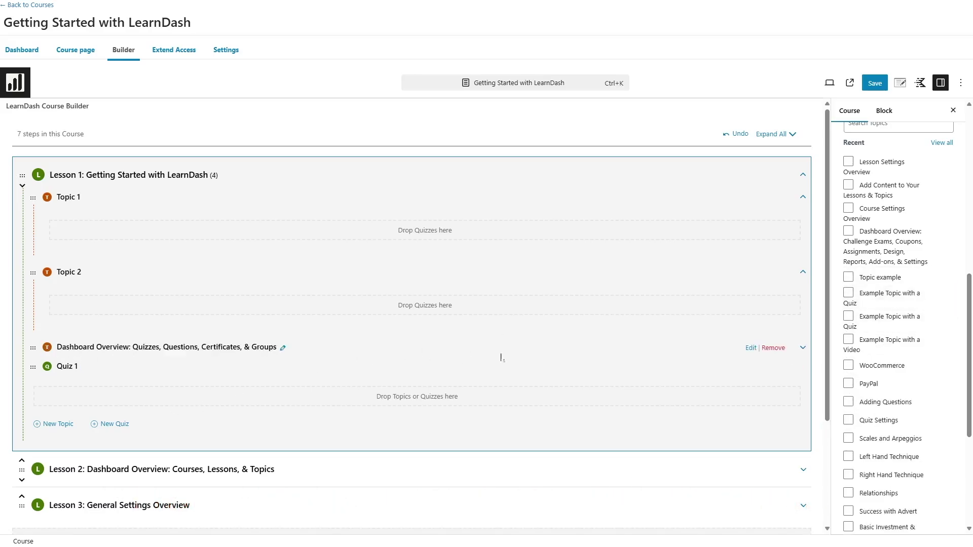
left_click(780, 350)
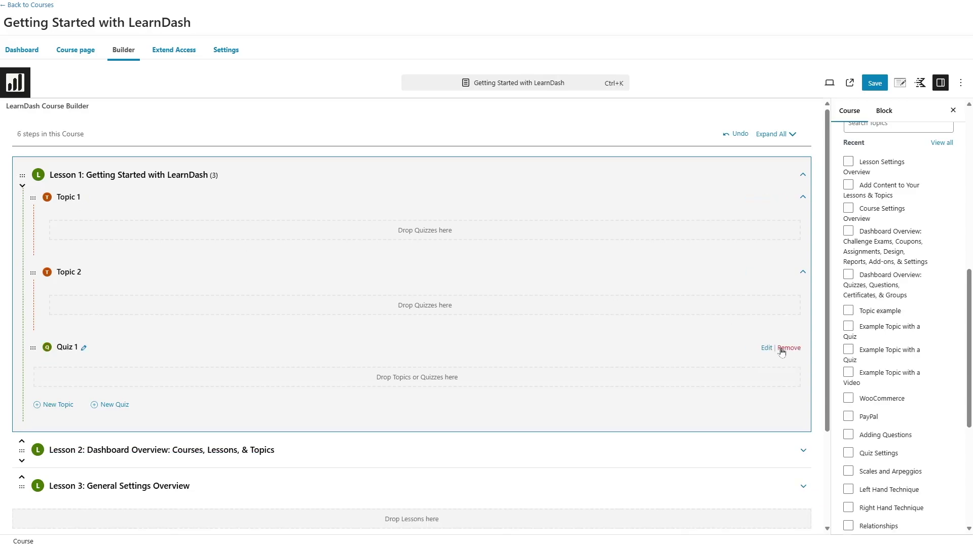
left_click(804, 176)
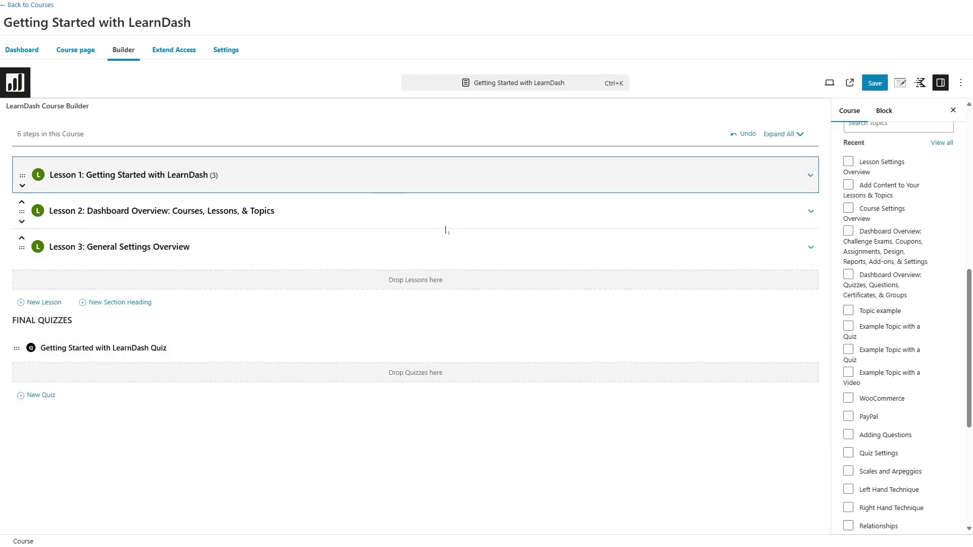
mouse_move(349, 215)
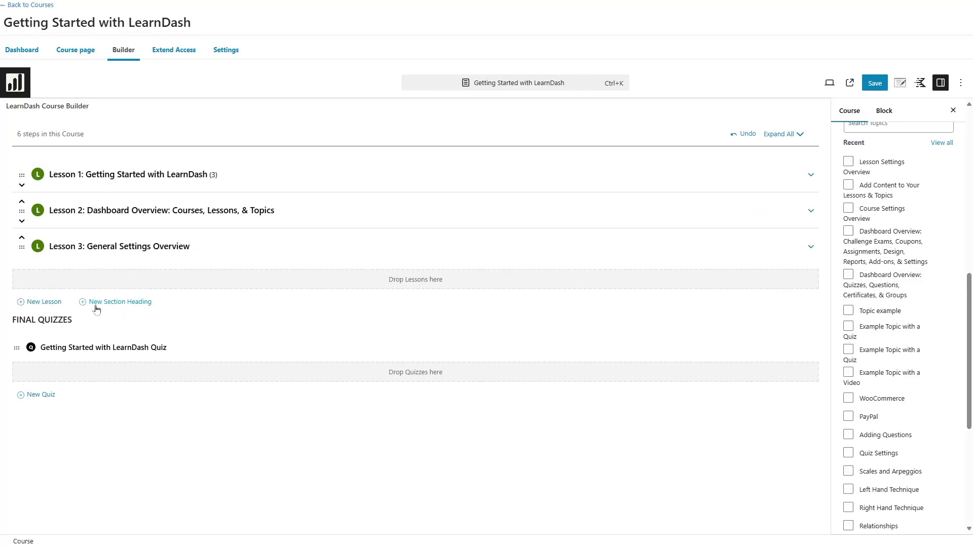
Create a new section heading titled 'Introduction' in the course outline
left_click(120, 302)
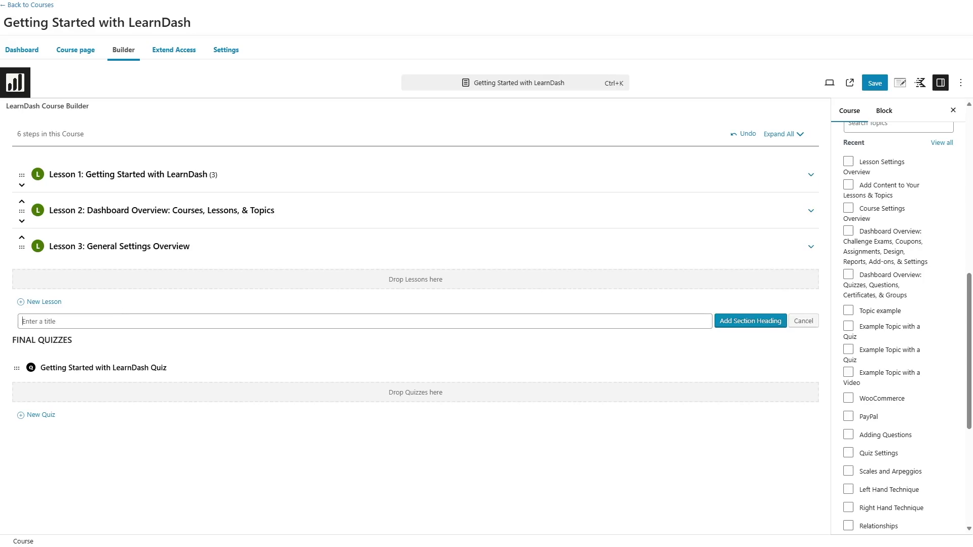
type("Introduction")
key("Return")
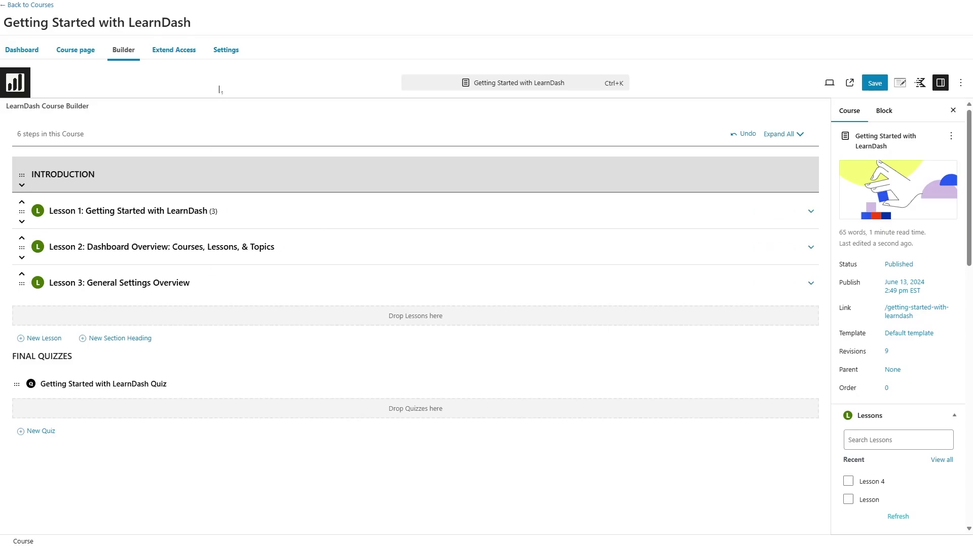
left_click(226, 51)
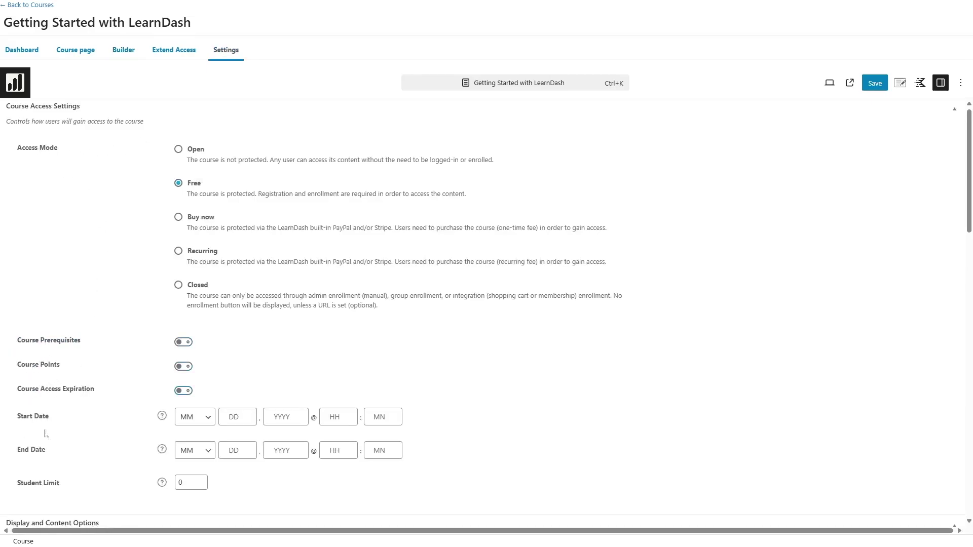
scroll(145, 400, "down", 9)
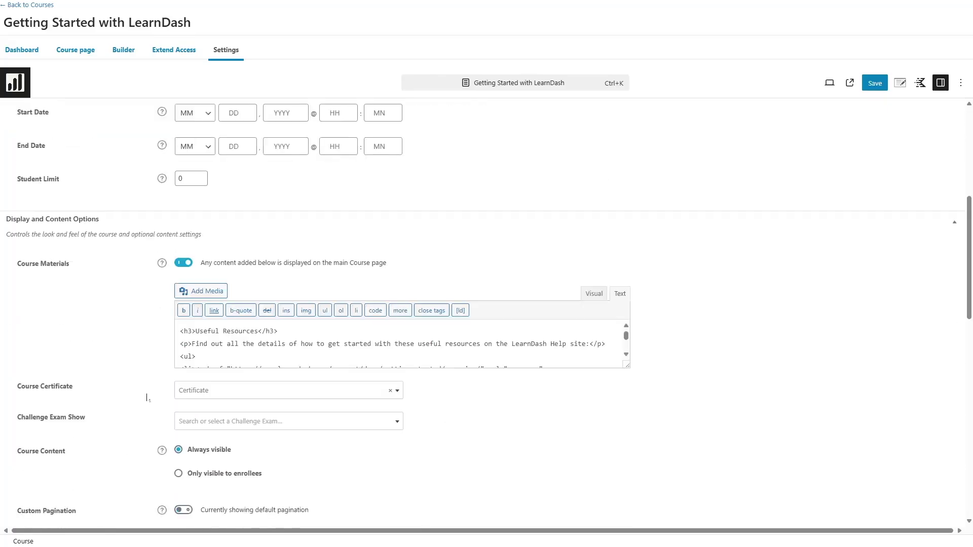